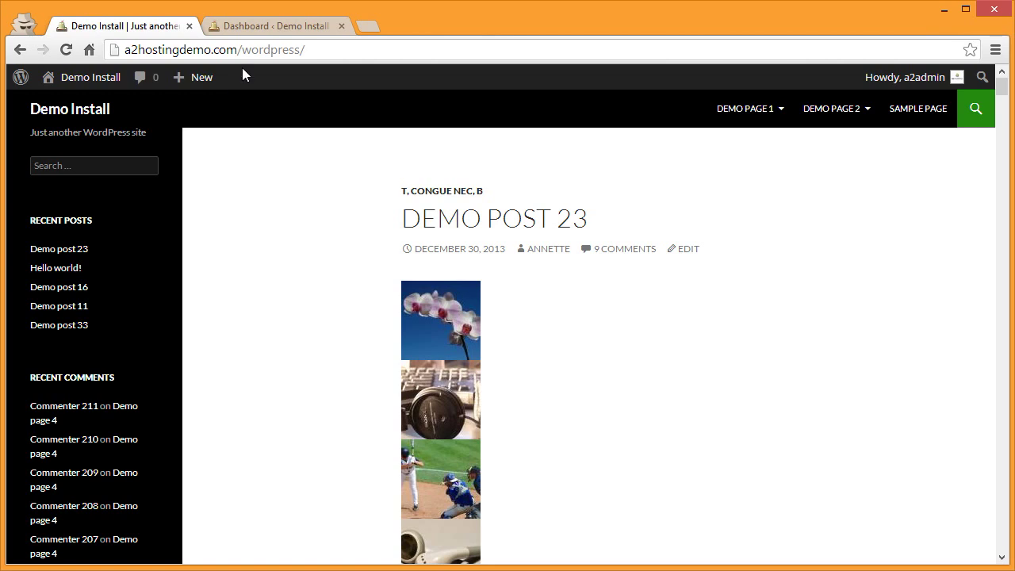
Search for "gtmetrix" among the plugins available to add to the WordPress site
{"action": "left_click", "coordinate": [259, 26]}
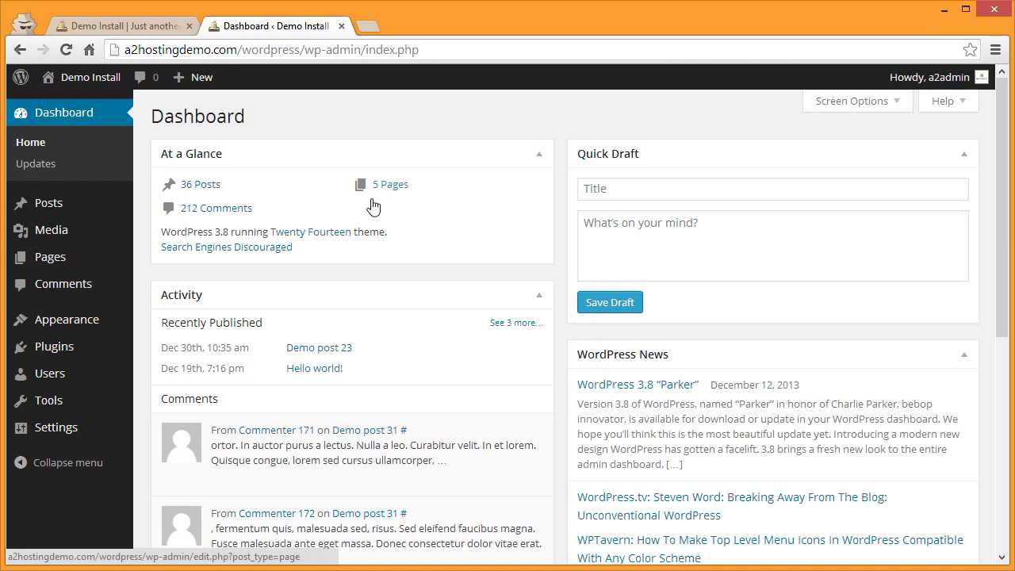
{"action": "mouse_move", "coordinate": [49, 355]}
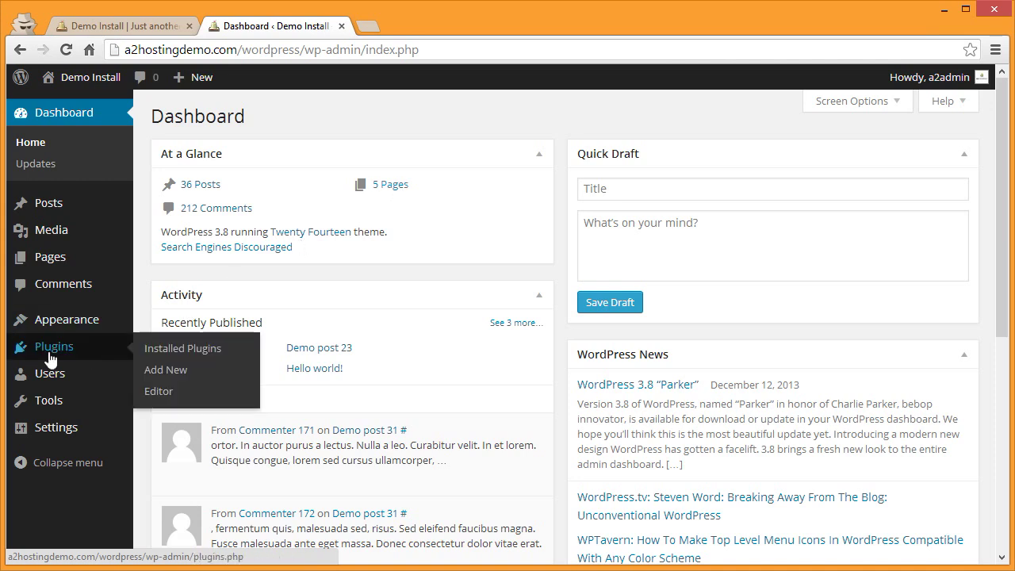
{"action": "left_click", "coordinate": [148, 368]}
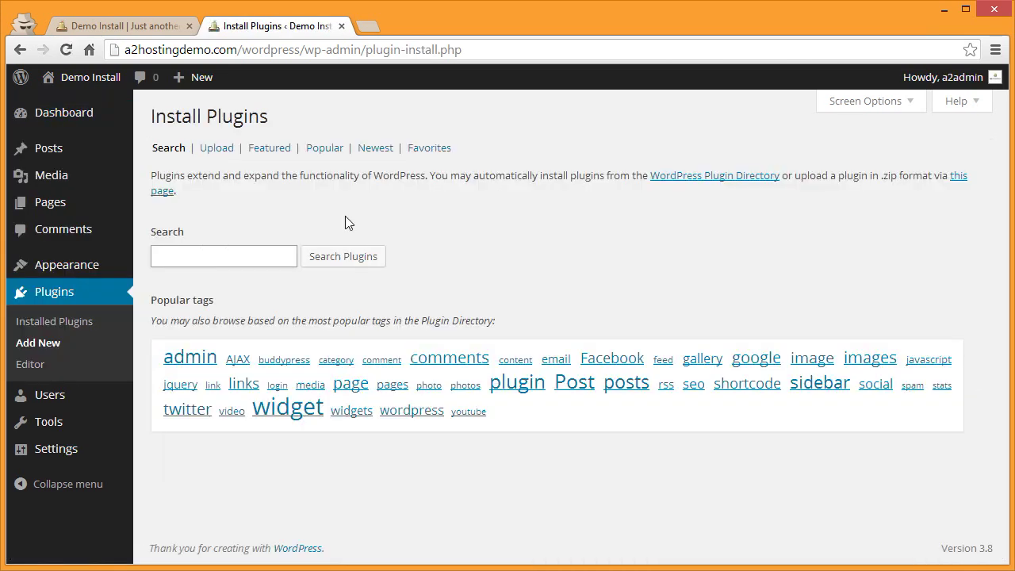
{"action": "type", "text": "gtmetrix"}
{"action": "key", "text": "Return"}
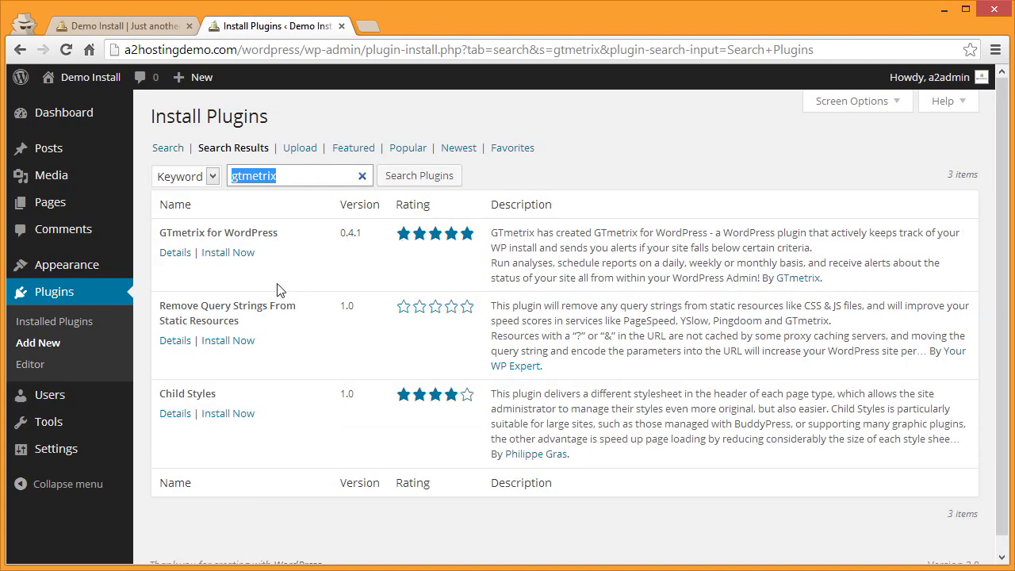
Install the GTmetrix for WordPress plugin and activate it
{"action": "left_click", "coordinate": [239, 254]}
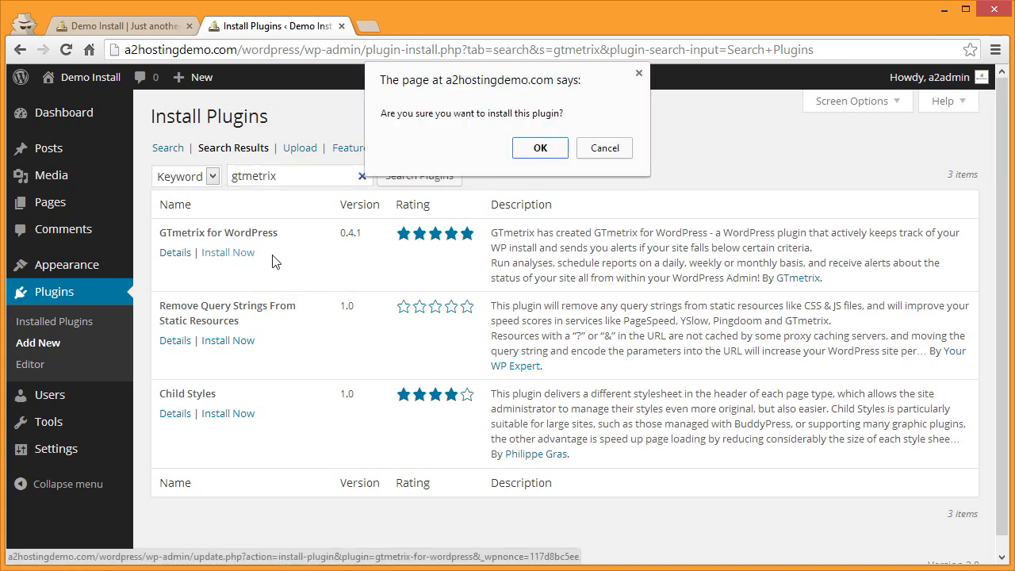
{"action": "left_click", "coordinate": [529, 153]}
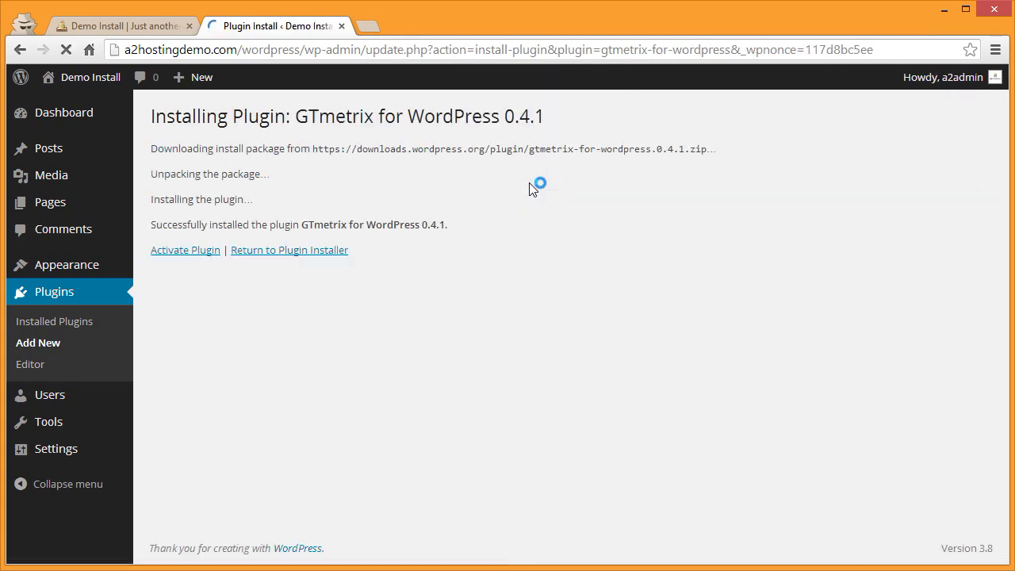
{"action": "left_click", "coordinate": [196, 252]}
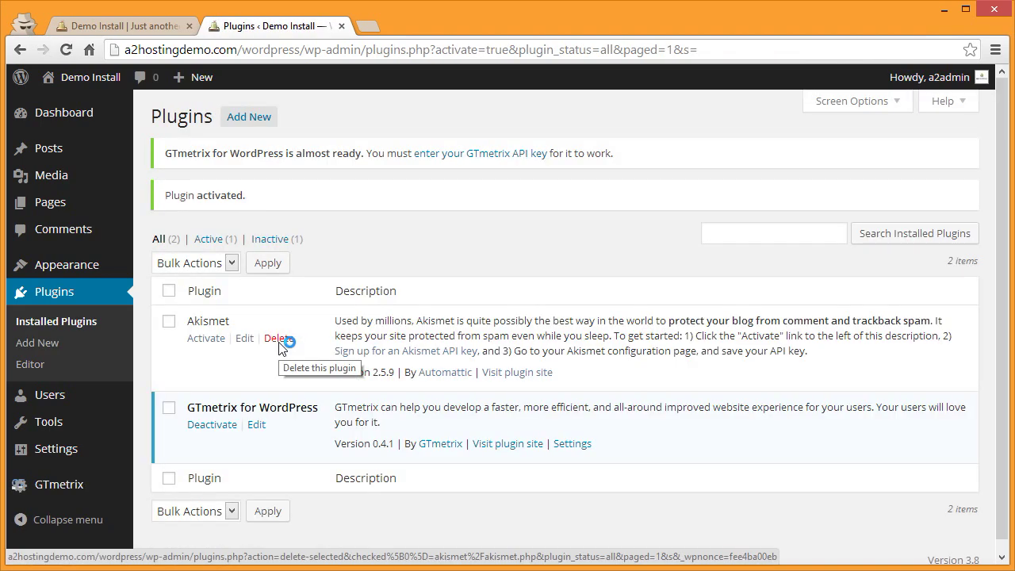
Open the GTmetrix plugin's page and view the account sign-up form on the GTmetrix API site
{"action": "left_click", "coordinate": [60, 493]}
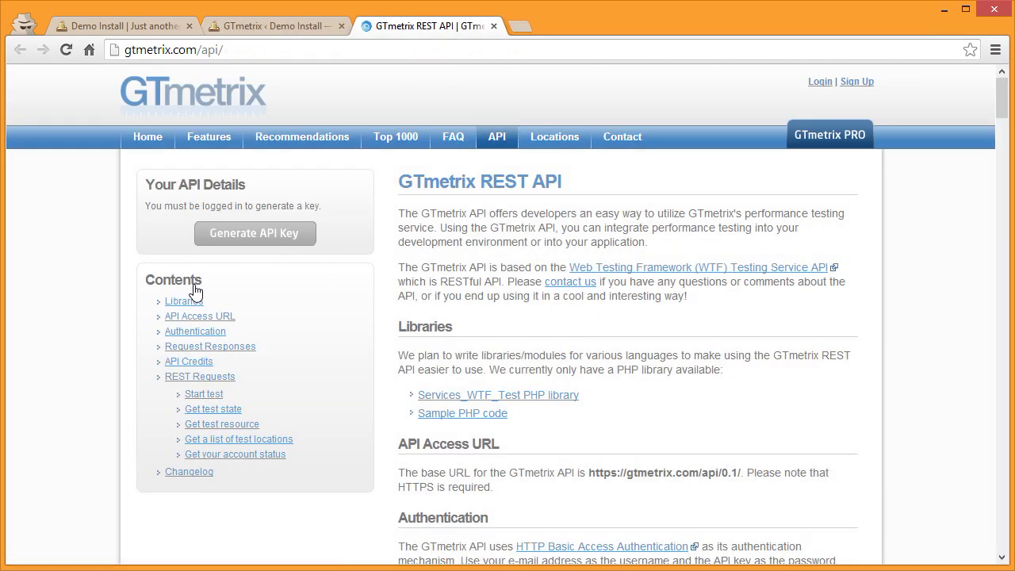
{"action": "left_click", "coordinate": [857, 82]}
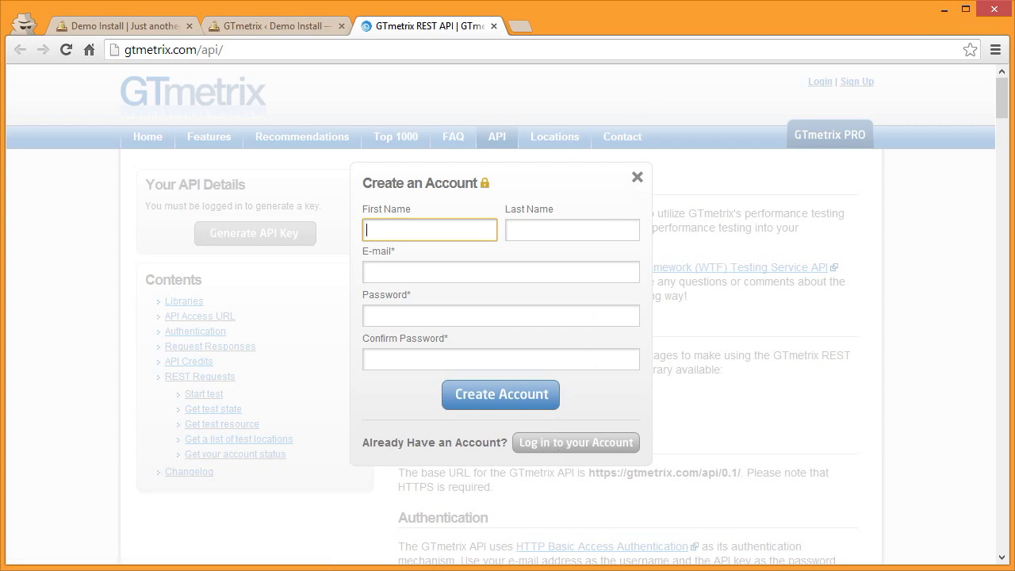
Return to the WordPress admin and run a GTmetrix test of the site's front page
{"action": "key", "text": "ctrl+shift+Tab"}
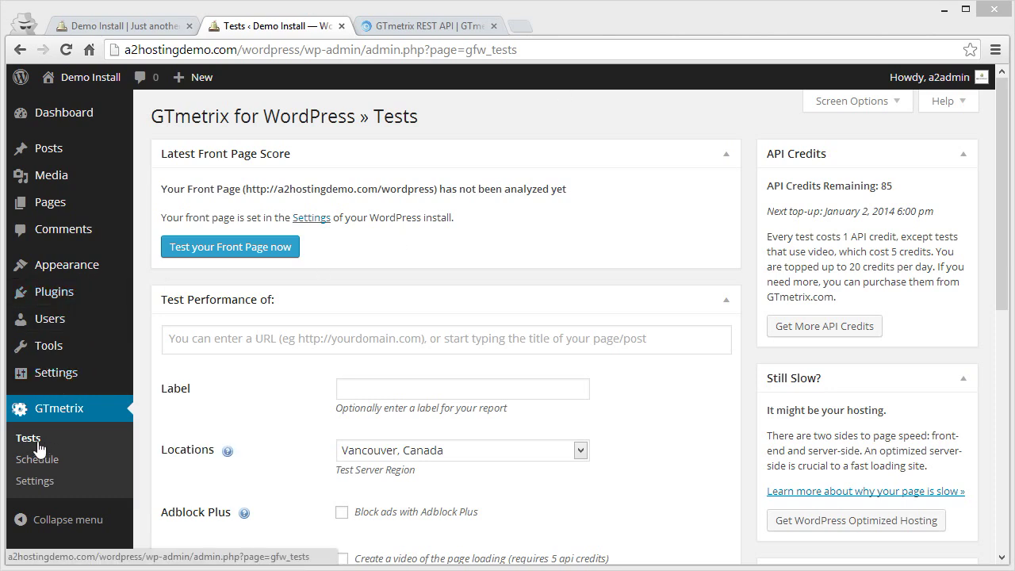
{"action": "left_click", "coordinate": [209, 247]}
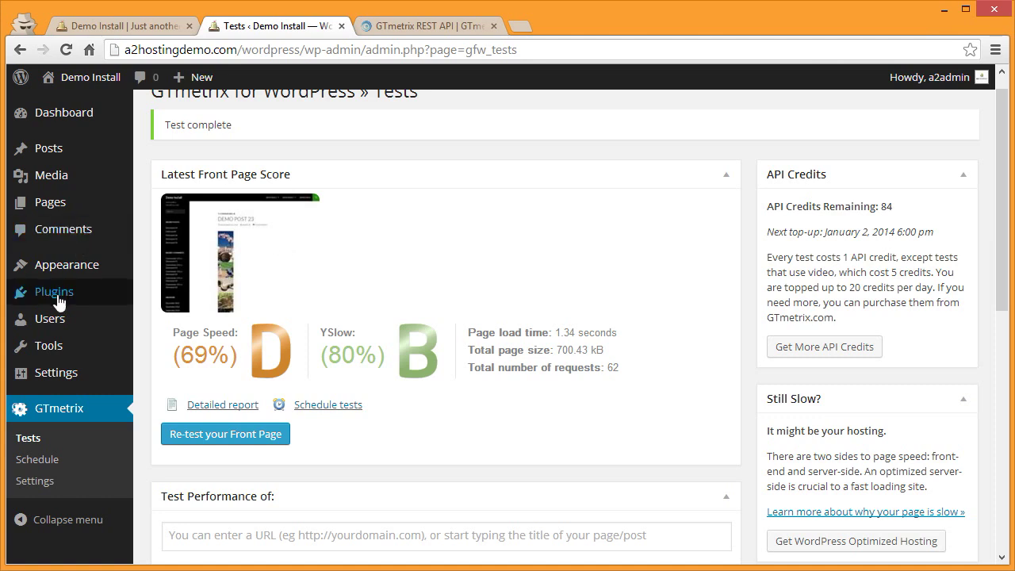
Search for "total cache" among the plugins available to add to the site
{"action": "mouse_move", "coordinate": [58, 300]}
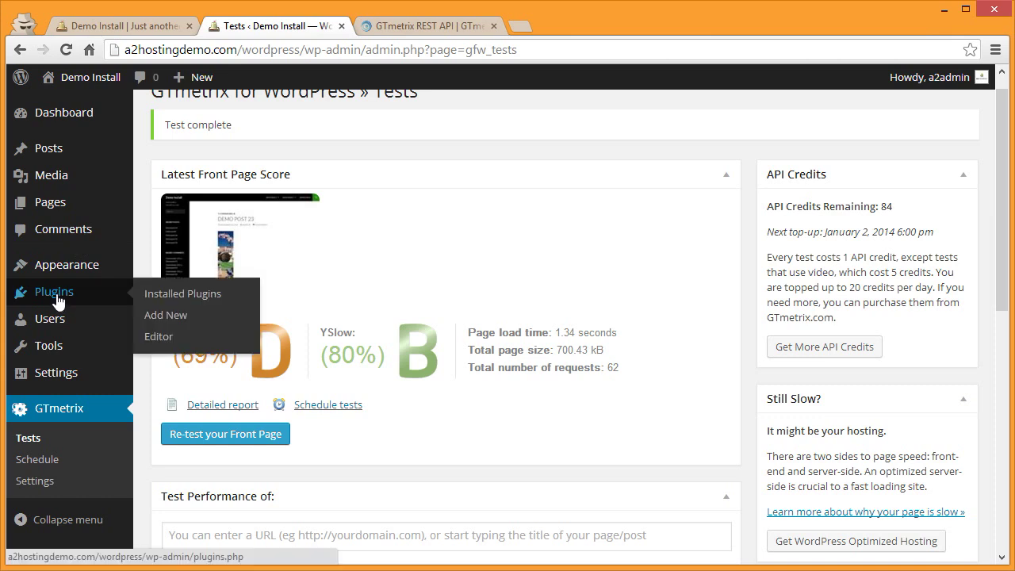
{"action": "left_click", "coordinate": [185, 316]}
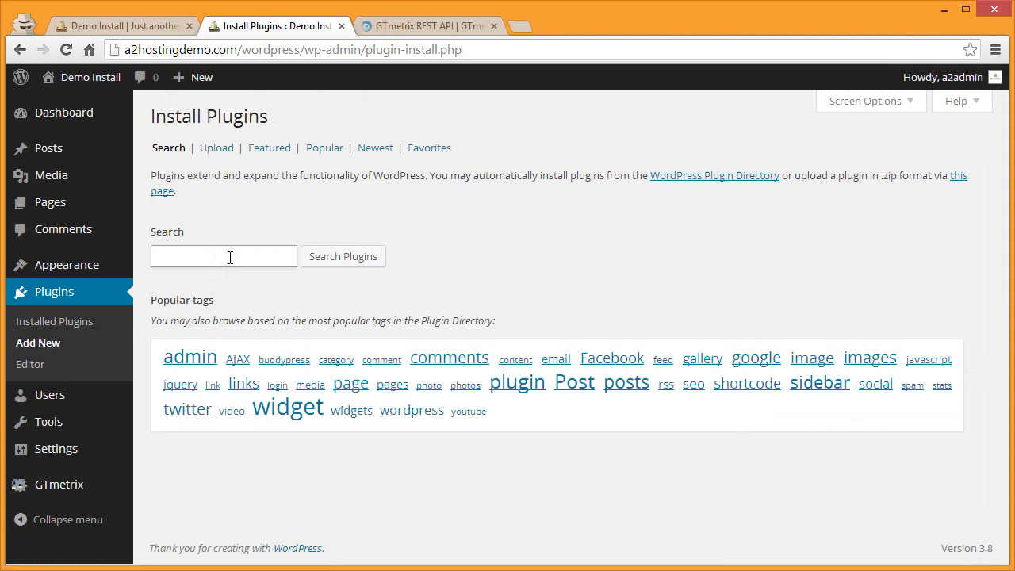
{"action": "type", "text": "total cace"}
{"action": "key", "text": "BackSpace"}
{"action": "type", "text": "he"}
{"action": "key", "text": "Return"}
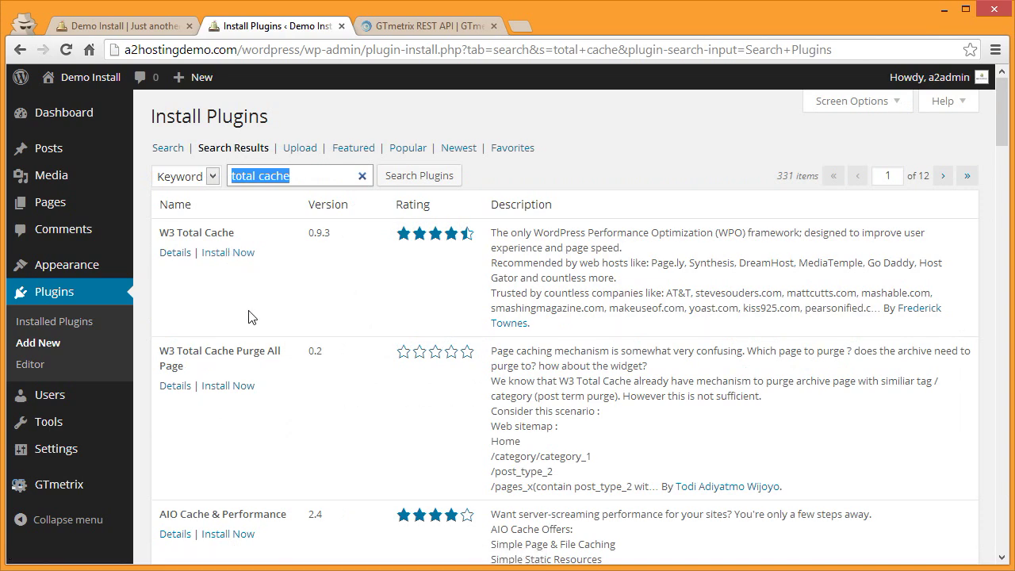
Install the W3 Total Cache plugin and activate it
{"action": "left_click", "coordinate": [247, 254]}
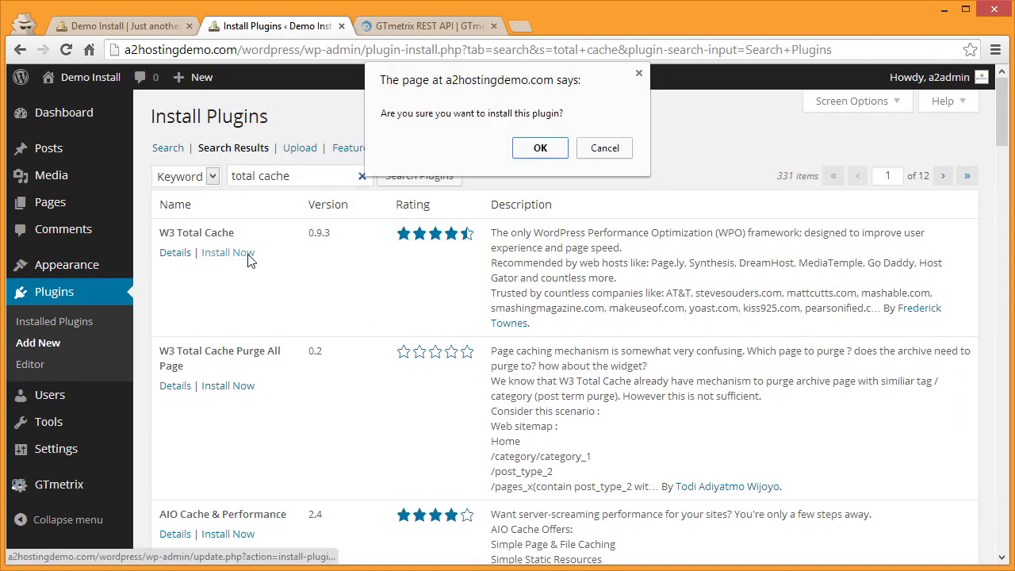
{"action": "left_click", "coordinate": [542, 147]}
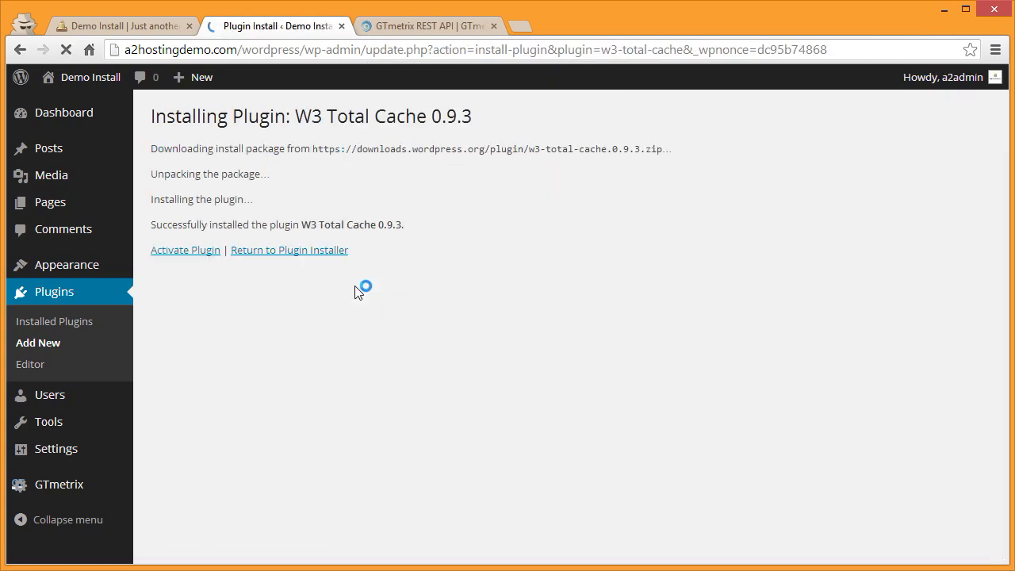
{"action": "left_click", "coordinate": [171, 251]}
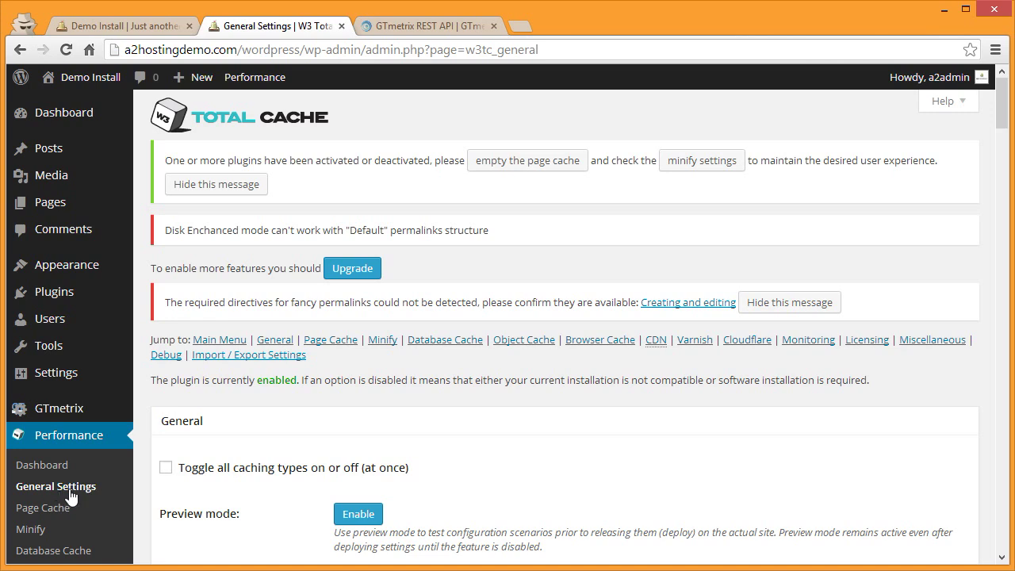
Set the site's permalink structure to Day and name and save the changes
{"action": "mouse_move", "coordinate": [57, 370]}
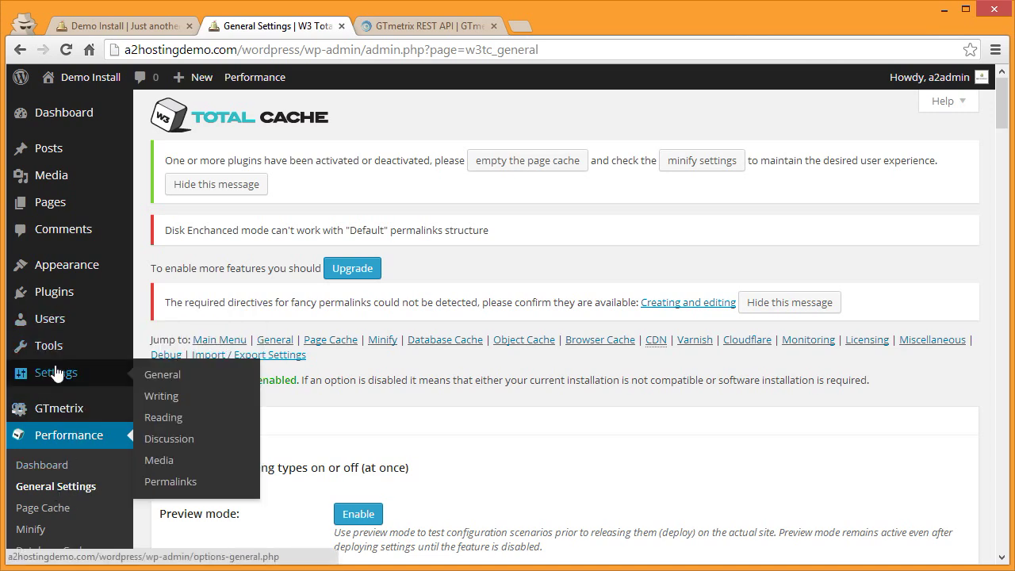
{"action": "left_click", "coordinate": [167, 482]}
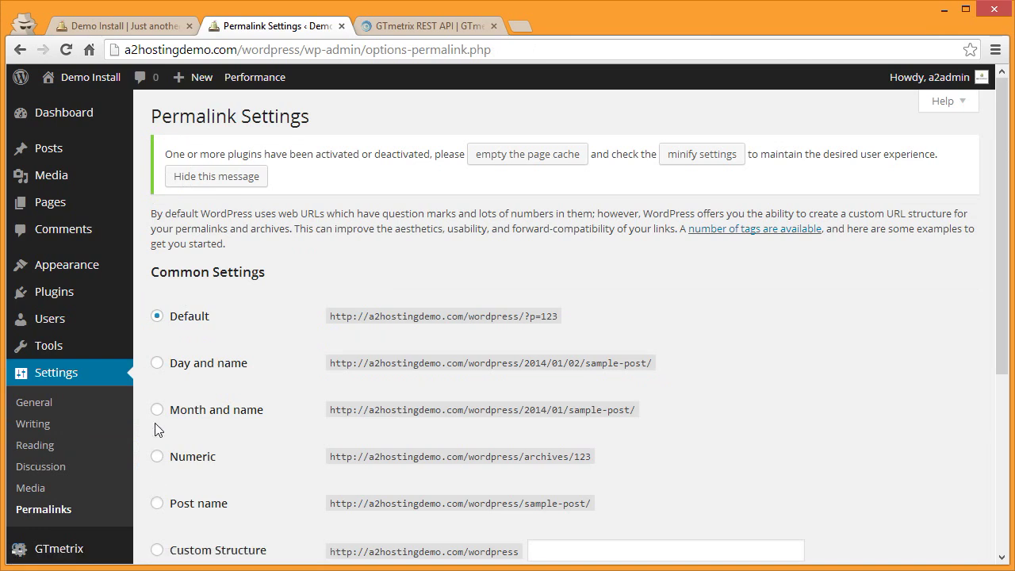
{"action": "left_click", "coordinate": [157, 365]}
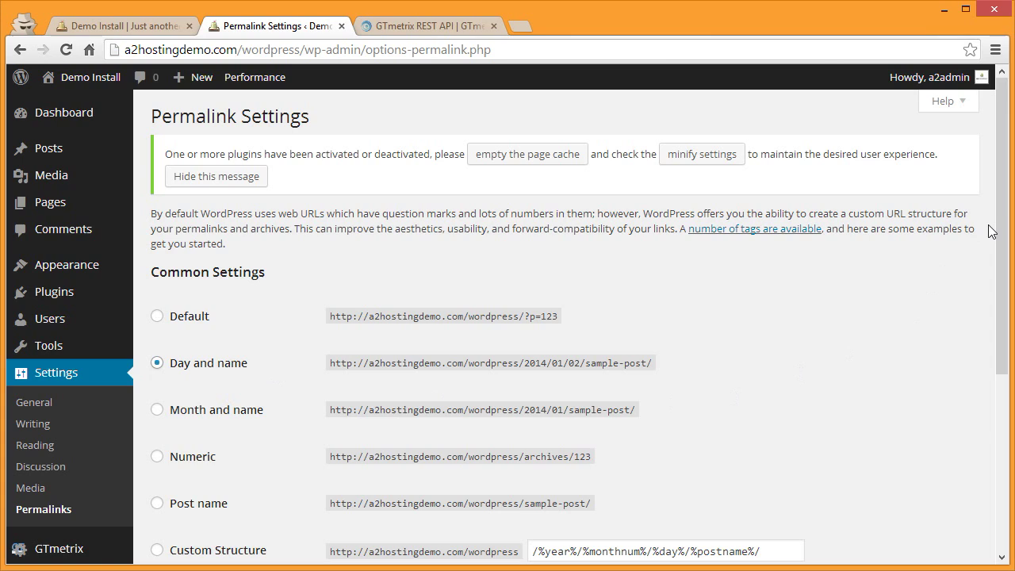
{"action": "left_click_drag", "start_coordinate": [1000, 219], "coordinate": [1001, 222]}
{"action": "scroll", "coordinate": [1000, 221], "scroll_direction": "down", "scroll_amount": 3}
{"action": "scroll", "coordinate": [223, 388], "scroll_direction": "down", "scroll_amount": 2}
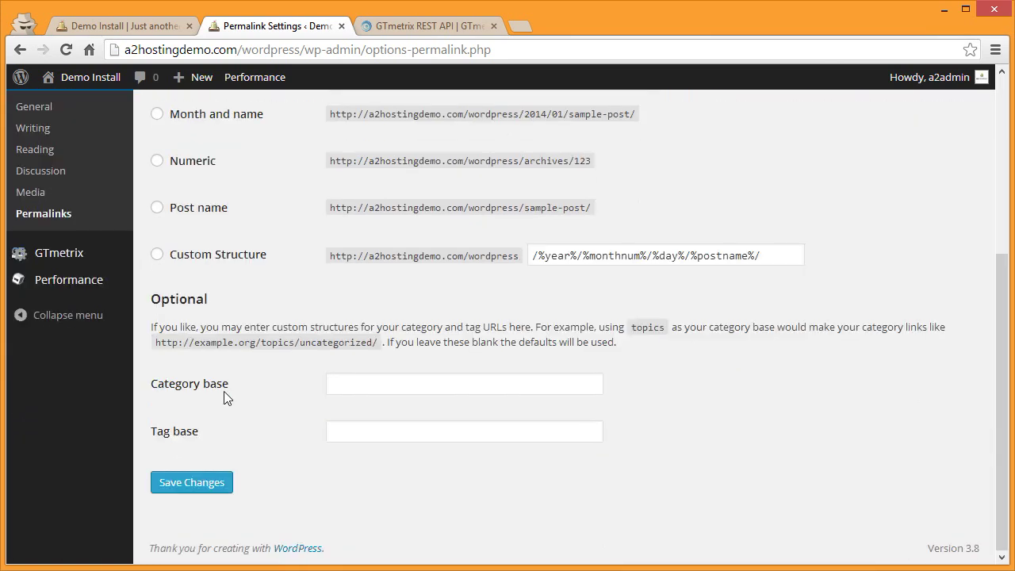
{"action": "left_click", "coordinate": [202, 493]}
Enable Page Cache and Minify in W3 Total Cache's general settings
{"action": "scroll", "coordinate": [90, 428], "scroll_direction": "down", "scroll_amount": 2}
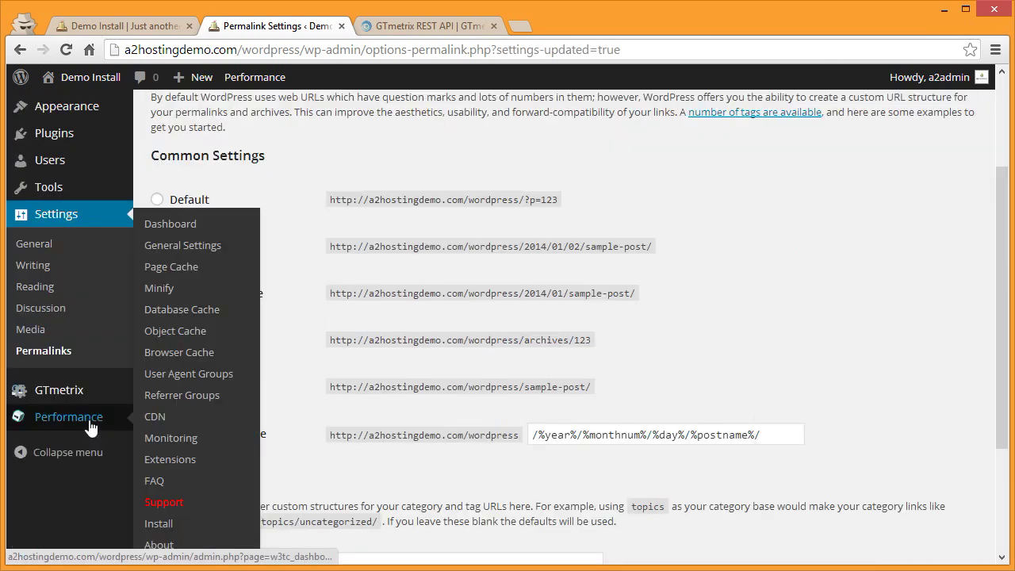
{"action": "left_click", "coordinate": [91, 427]}
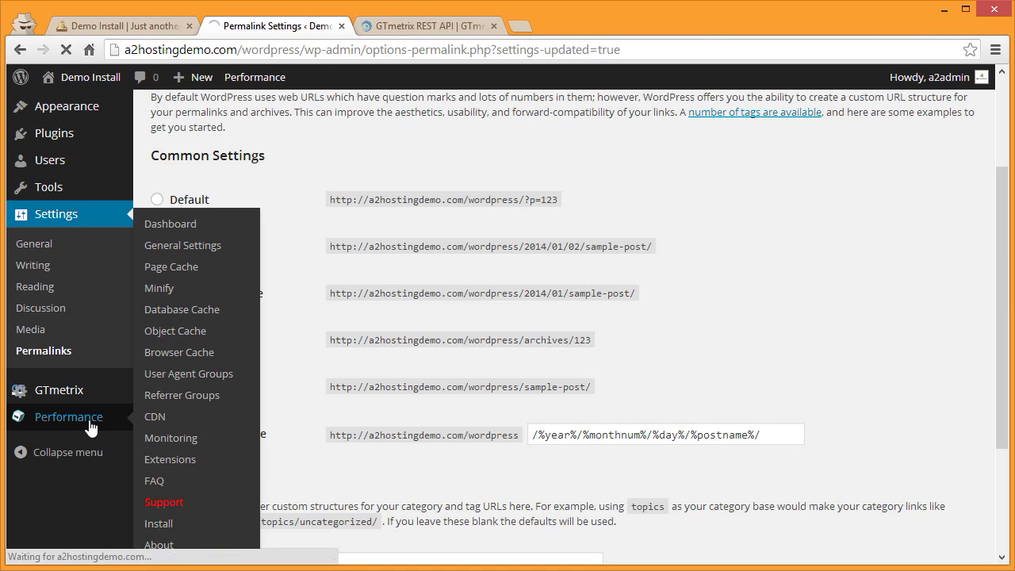
{"action": "left_click", "coordinate": [184, 246]}
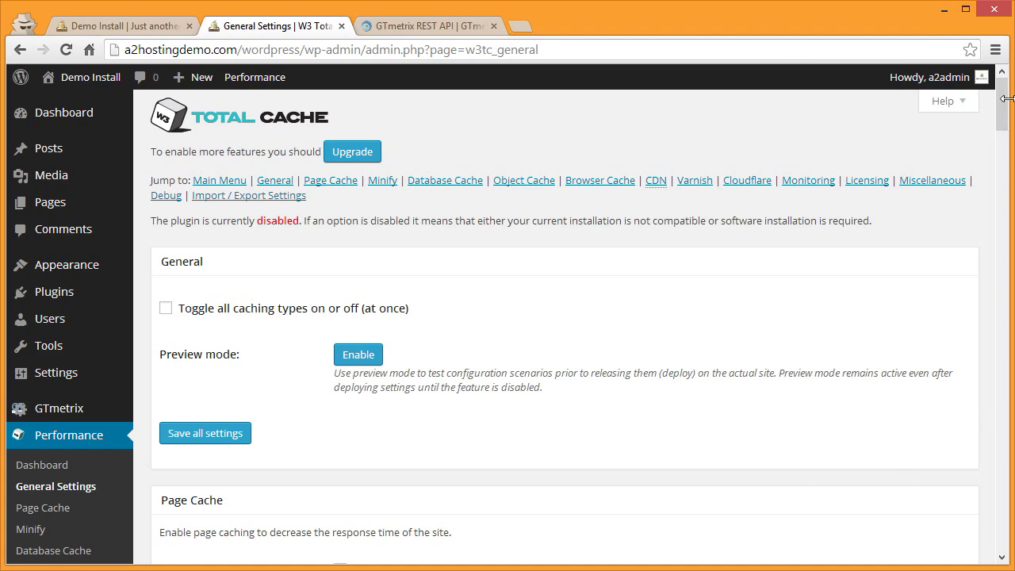
{"action": "left_click_drag", "start_coordinate": [1006, 101], "coordinate": [1005, 138]}
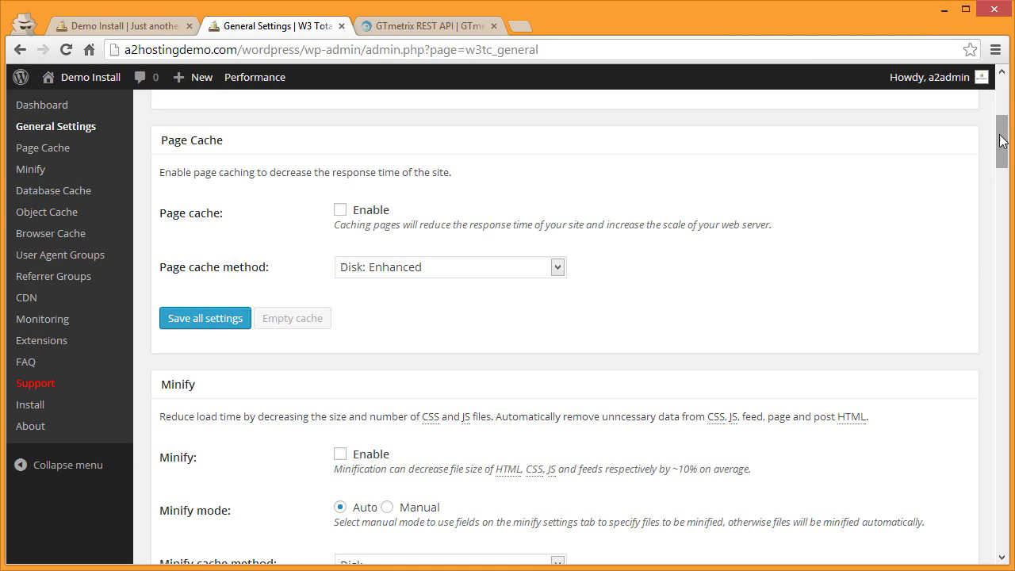
{"action": "left_click", "coordinate": [340, 211]}
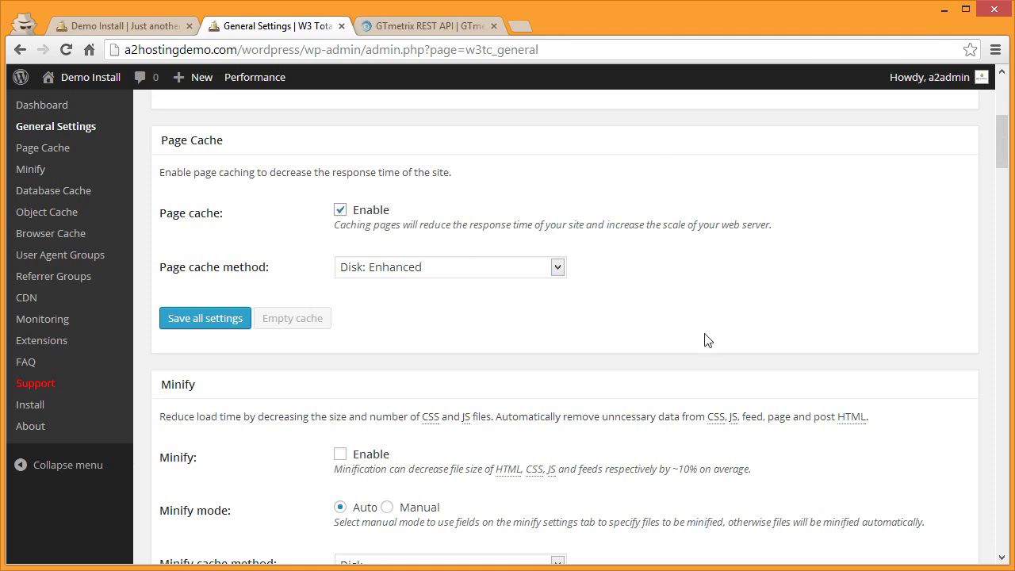
{"action": "left_click_drag", "start_coordinate": [1003, 157], "coordinate": [990, 186]}
{"action": "left_click", "coordinate": [341, 177]}
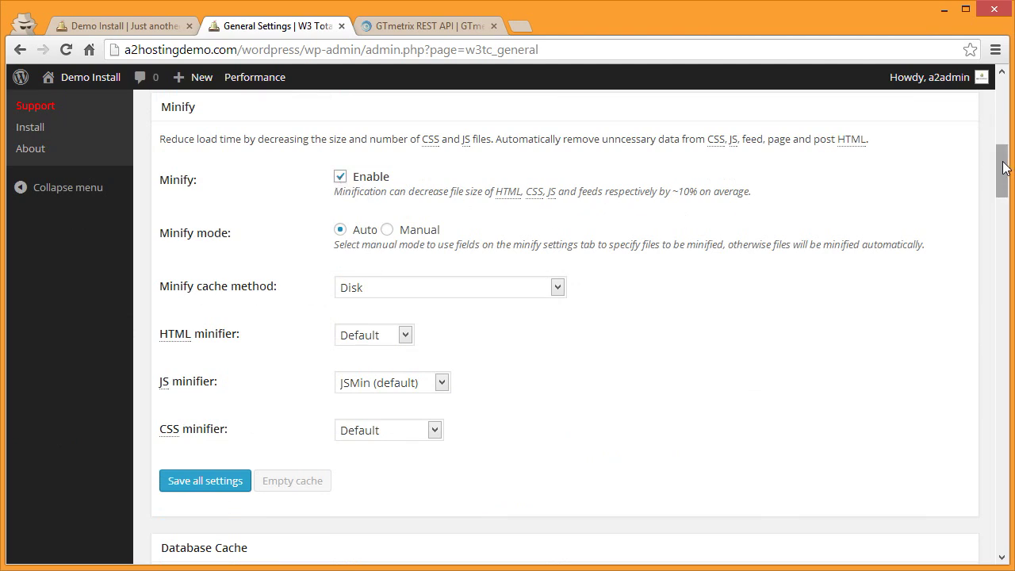
Enable Database Cache, Object Cache and Browser Cache in the W3 Total Cache general settings
{"action": "left_click_drag", "start_coordinate": [1003, 167], "coordinate": [1004, 211]}
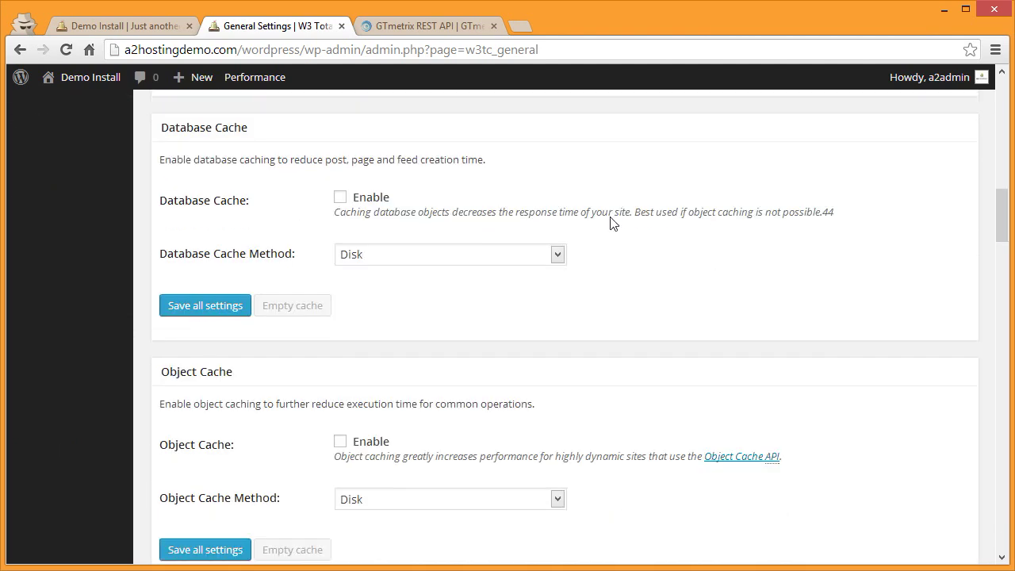
{"action": "left_click", "coordinate": [341, 196]}
{"action": "left_click_drag", "start_coordinate": [1004, 198], "coordinate": [1003, 223]}
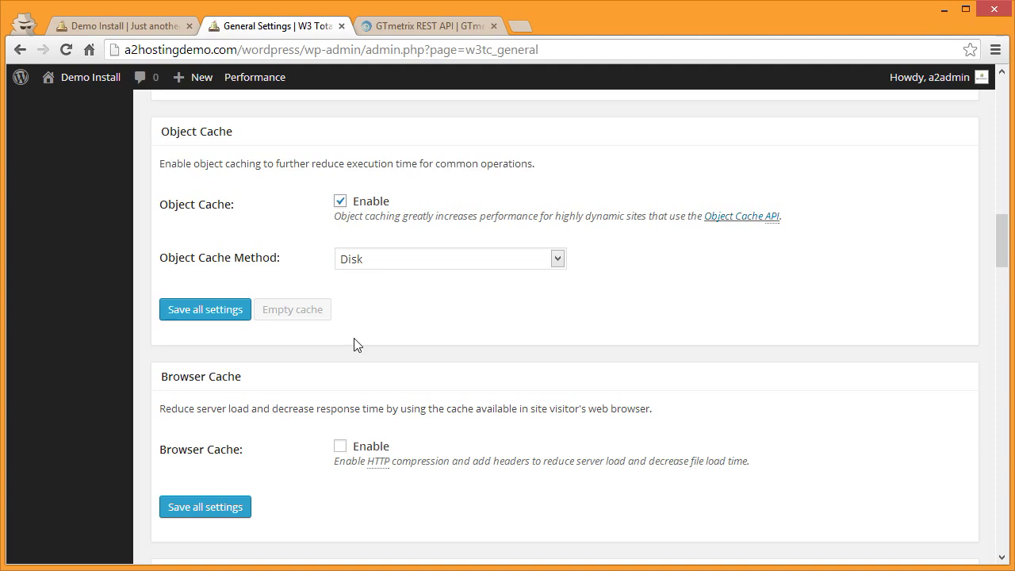
{"action": "left_click", "coordinate": [340, 447]}
{"action": "left_click_drag", "start_coordinate": [1003, 235], "coordinate": [1004, 525]}
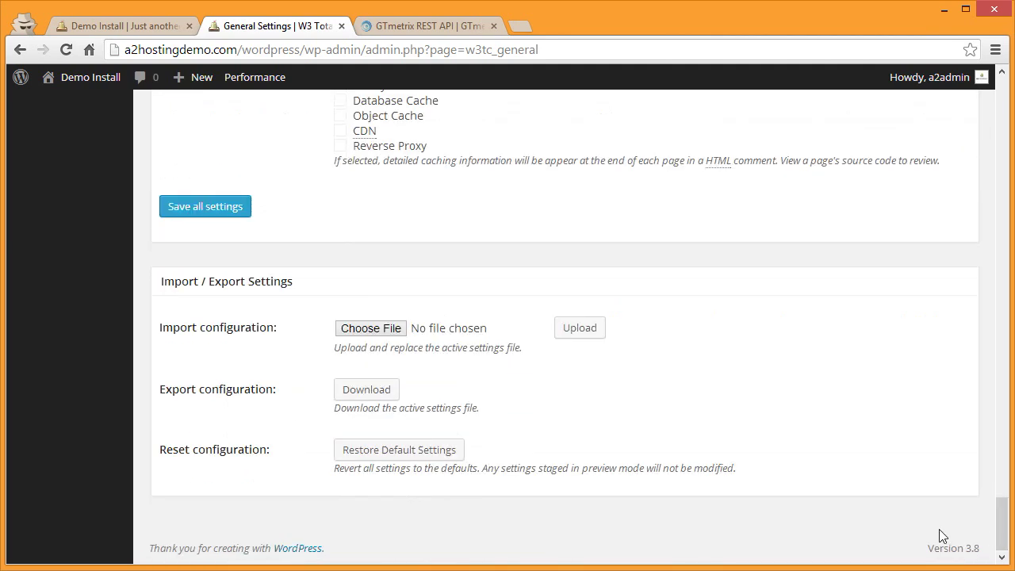
Save all W3 Total Cache settings and empty the page cache
{"action": "left_click", "coordinate": [198, 210]}
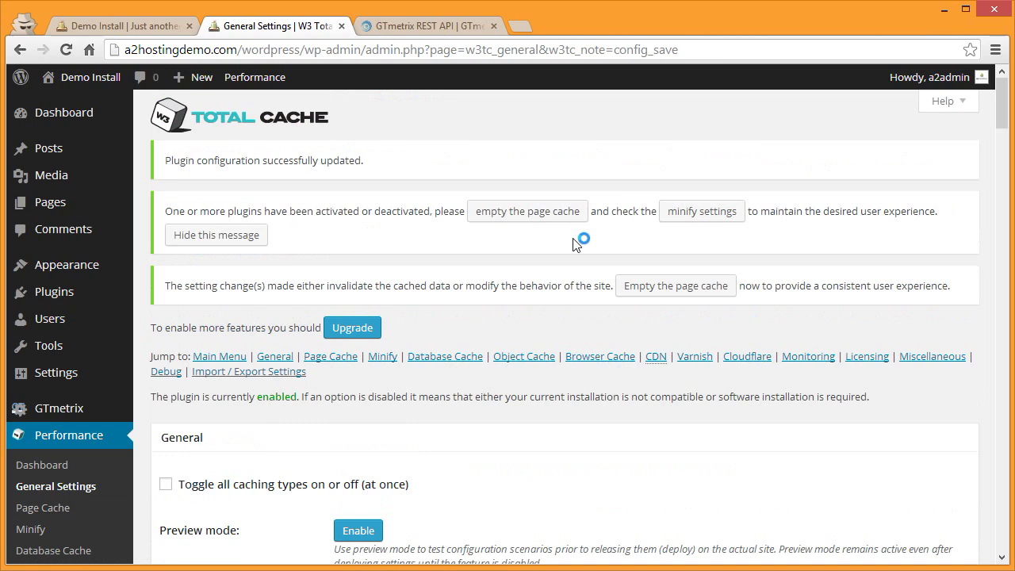
{"action": "left_click", "coordinate": [531, 218]}
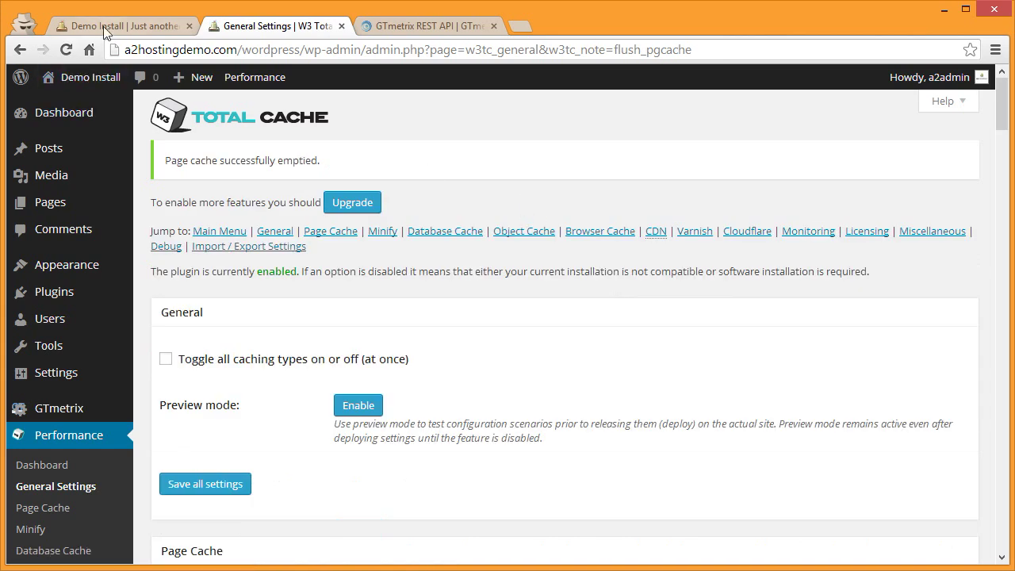
Reload the demo site's front page twice and return to the W3 Total Cache settings
{"action": "left_click", "coordinate": [103, 27]}
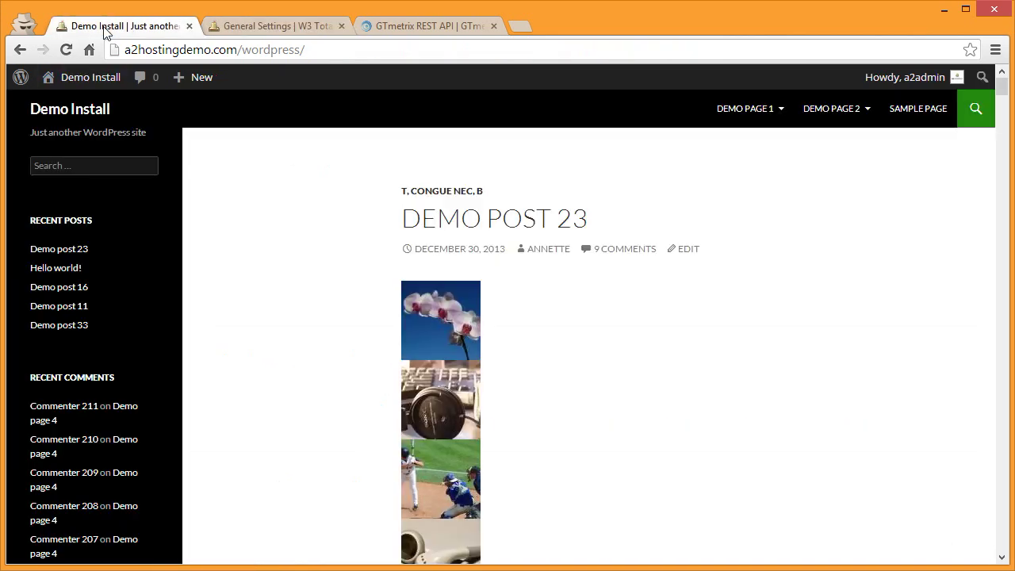
{"action": "left_click", "coordinate": [65, 50]}
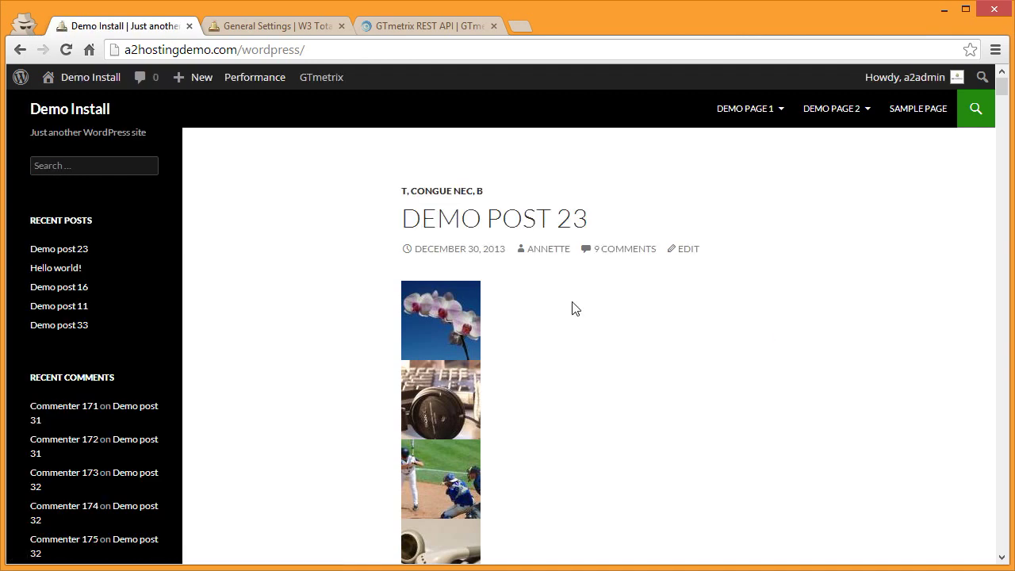
{"action": "left_click", "coordinate": [67, 50]}
{"action": "left_click", "coordinate": [235, 29]}
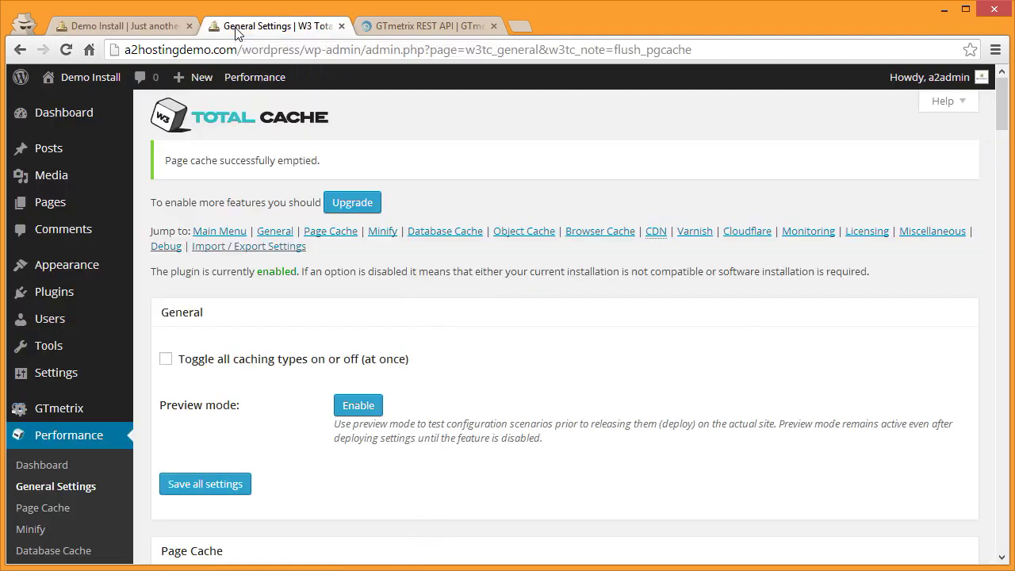
Open the GTmetrix tests page in the WordPress admin and re-test the front page
{"action": "left_click", "coordinate": [52, 413]}
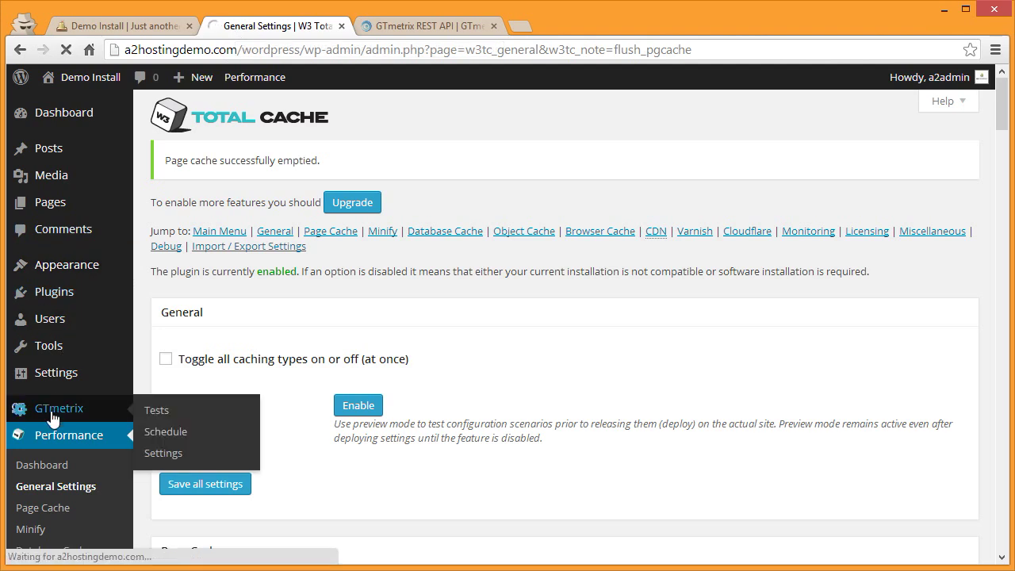
{"action": "left_click", "coordinate": [162, 414]}
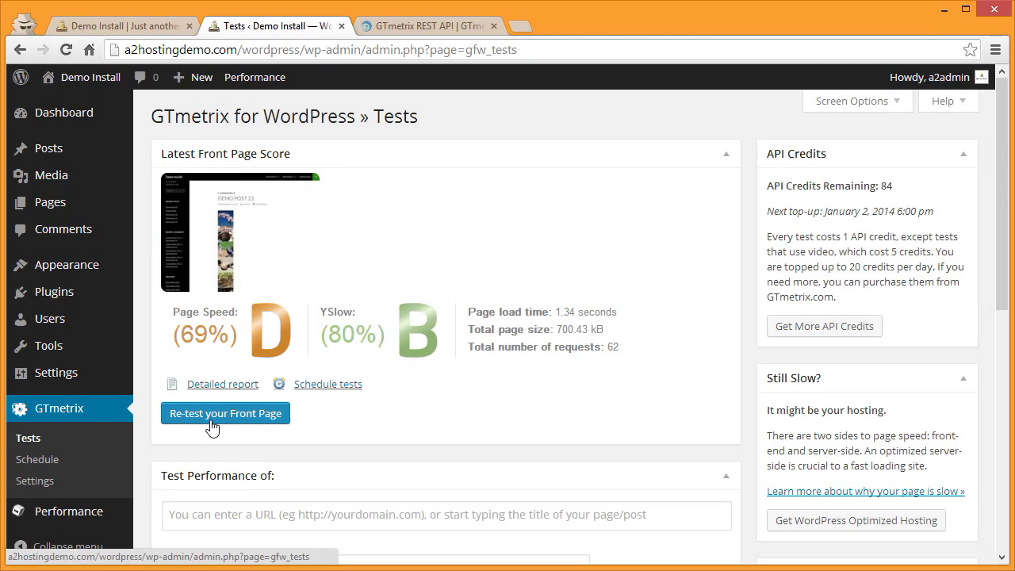
{"action": "left_click", "coordinate": [212, 415]}
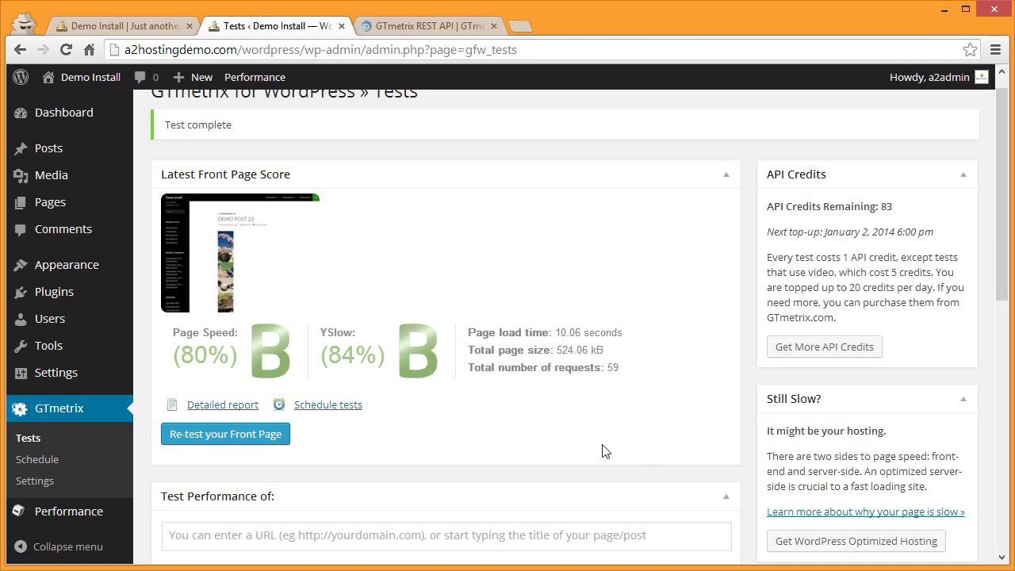
Open the detailed GTmetrix report and review its Page Speed and YSlow recommendations and the summary
{"action": "left_click", "coordinate": [223, 405]}
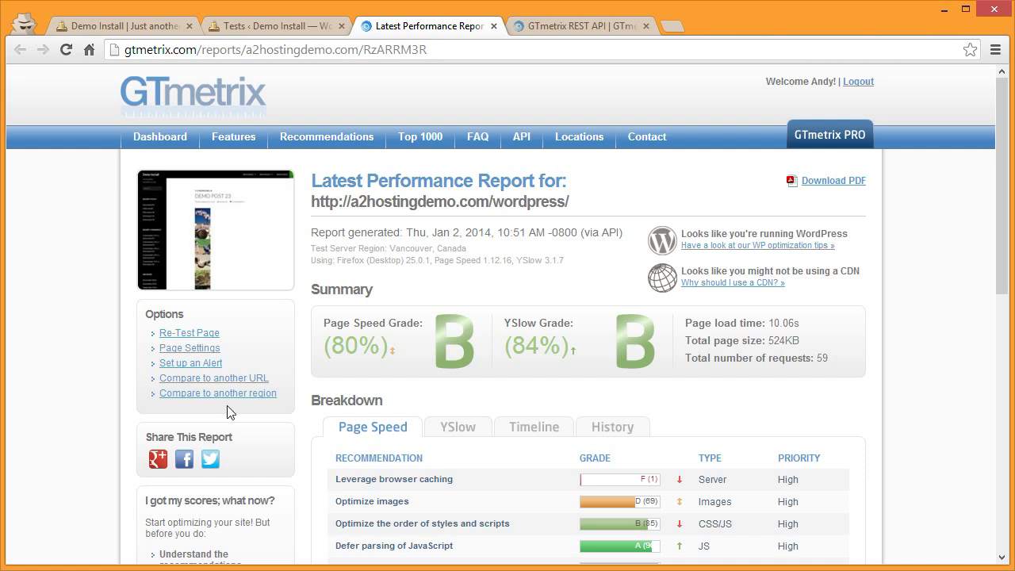
{"action": "left_click_drag", "start_coordinate": [1003, 137], "coordinate": [1012, 255]}
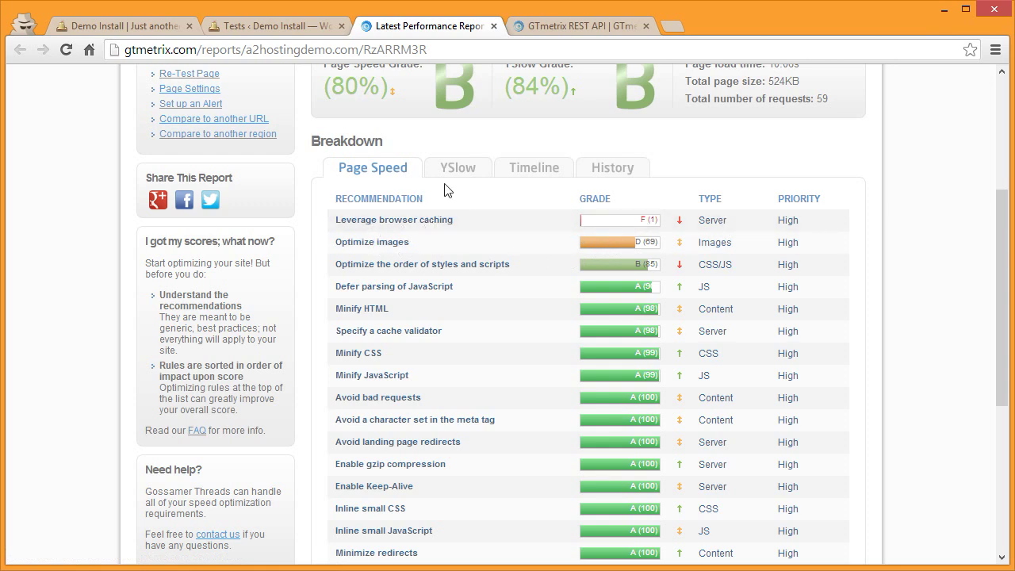
{"action": "left_click", "coordinate": [461, 171]}
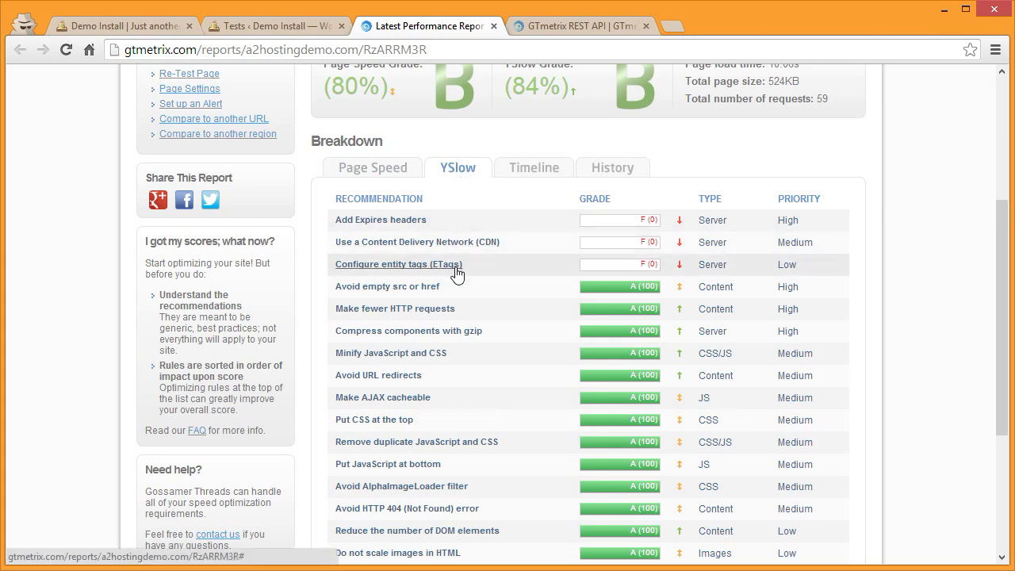
{"action": "left_click", "coordinate": [373, 172]}
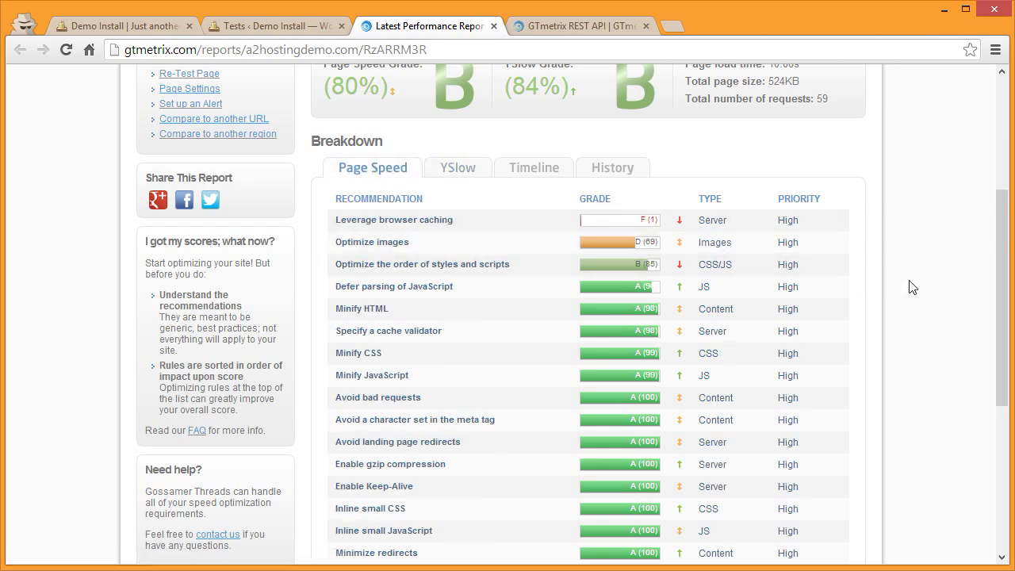
{"action": "scroll", "coordinate": [912, 291], "scroll_direction": "up", "scroll_amount": 3}
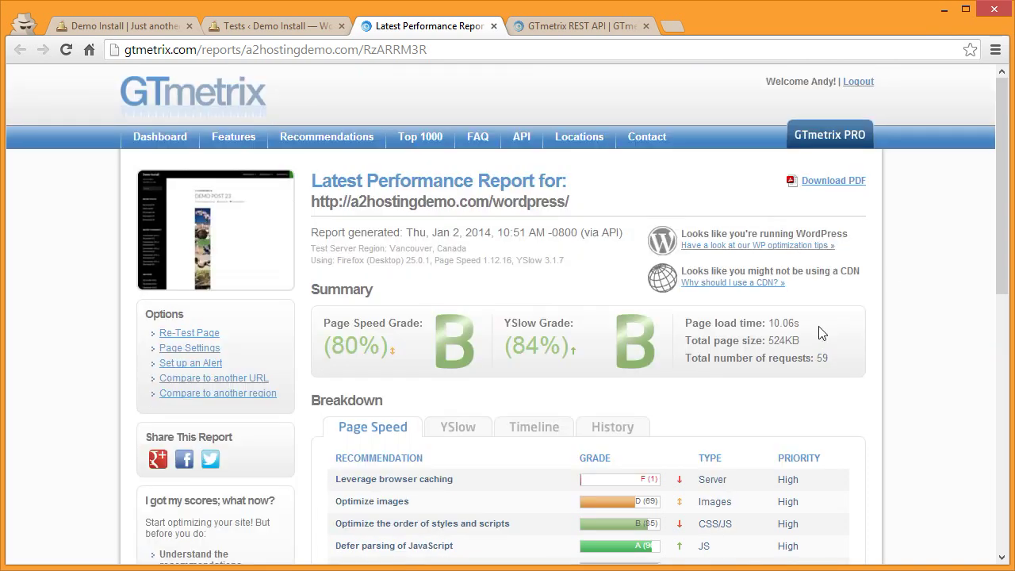
Switch to Aptana Studio, open the .htaccess file in the wordpress folder, and copy the entire EXPIRES CACHING block from ConTEXT
{"action": "left_click", "coordinate": [603, 551]}
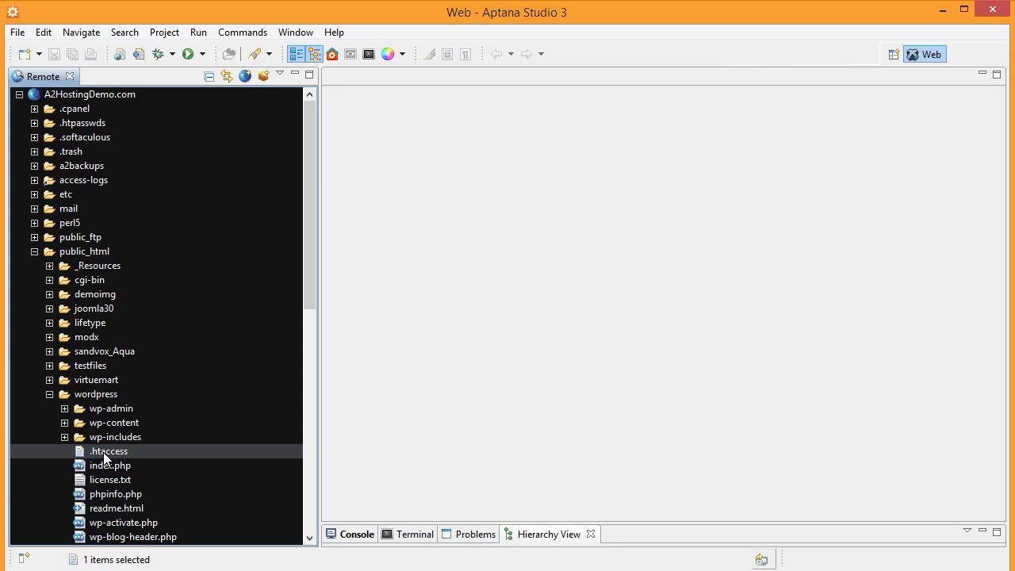
{"action": "double_click", "coordinate": [106, 451]}
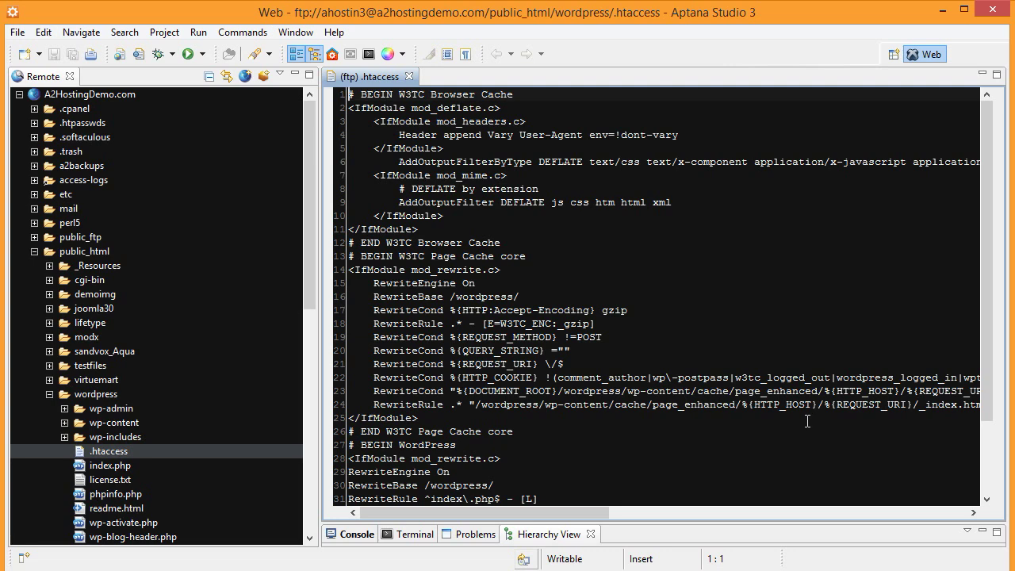
{"action": "mouse_move", "coordinate": [424, 570]}
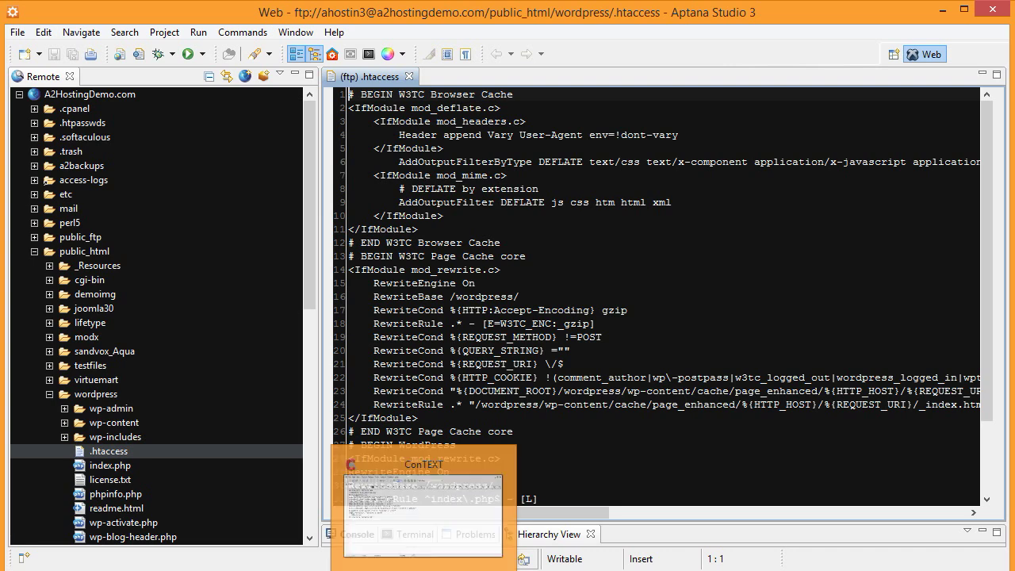
{"action": "left_click", "coordinate": [424, 512]}
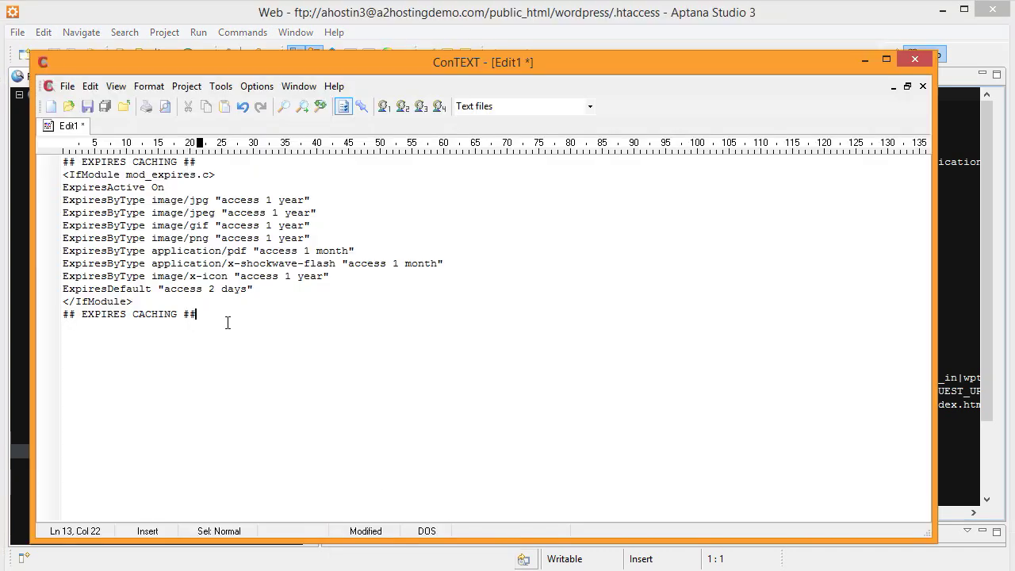
{"action": "left_click_drag", "start_coordinate": [227, 322], "coordinate": [63, 162]}
{"action": "key", "text": "ctrl+c"}
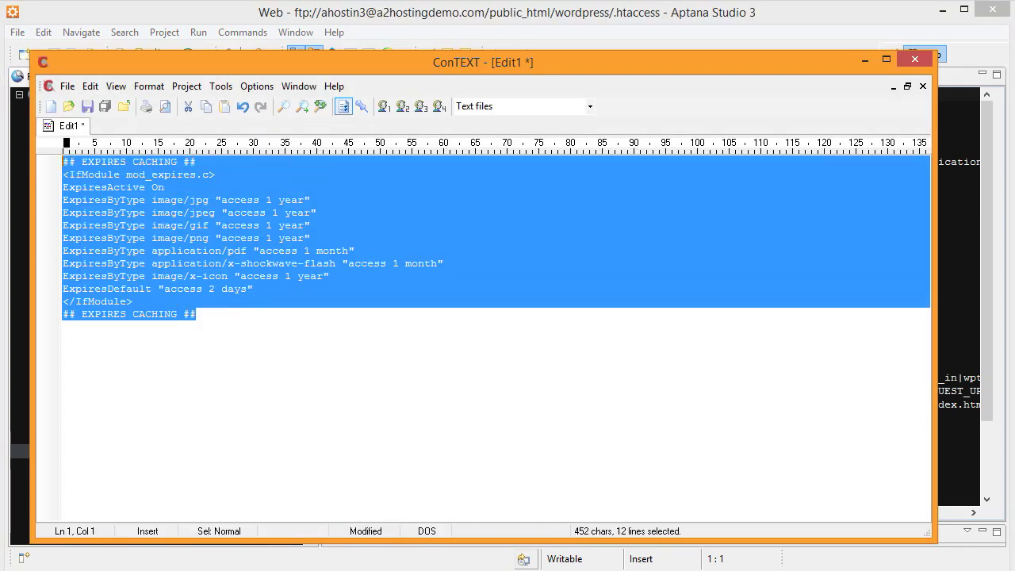
{"action": "left_click", "coordinate": [865, 59]}
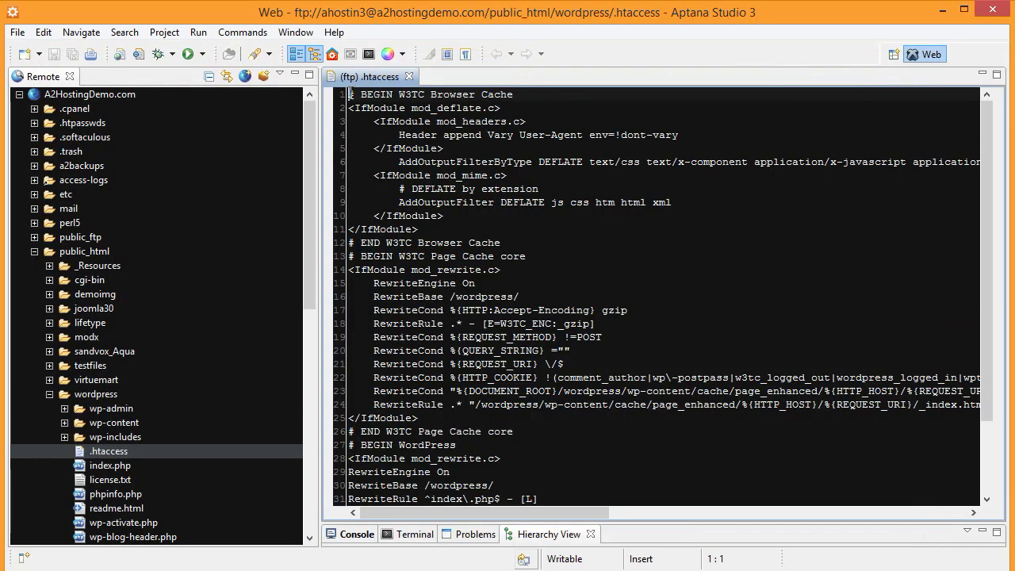
Insert the copied EXPIRES CACHING block above the W3TC Browser Cache section in .htaccess and save the file
{"action": "key", "text": "Return"}
{"action": "key", "text": "Return"}
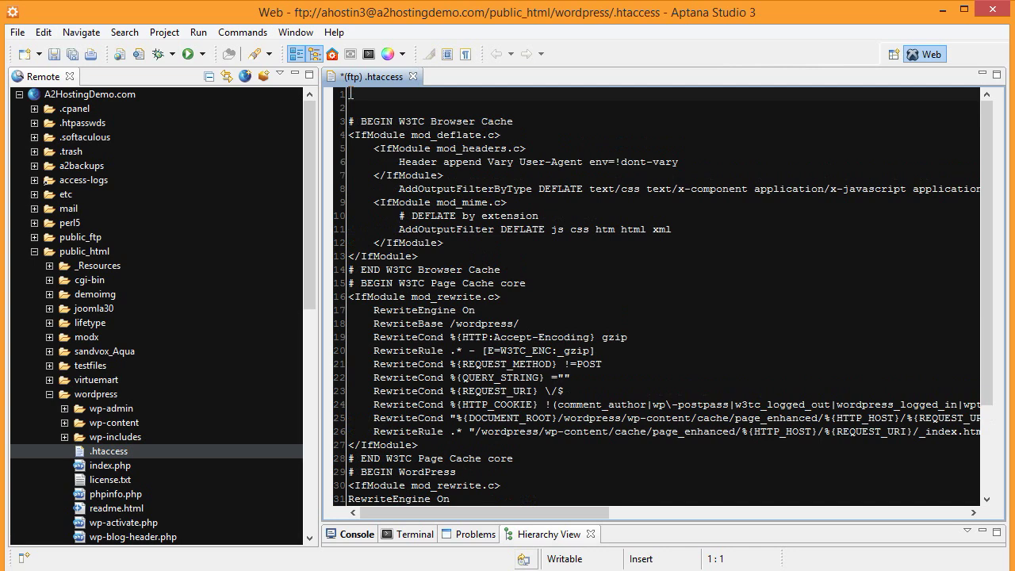
{"action": "key", "text": "ctrl+v"}
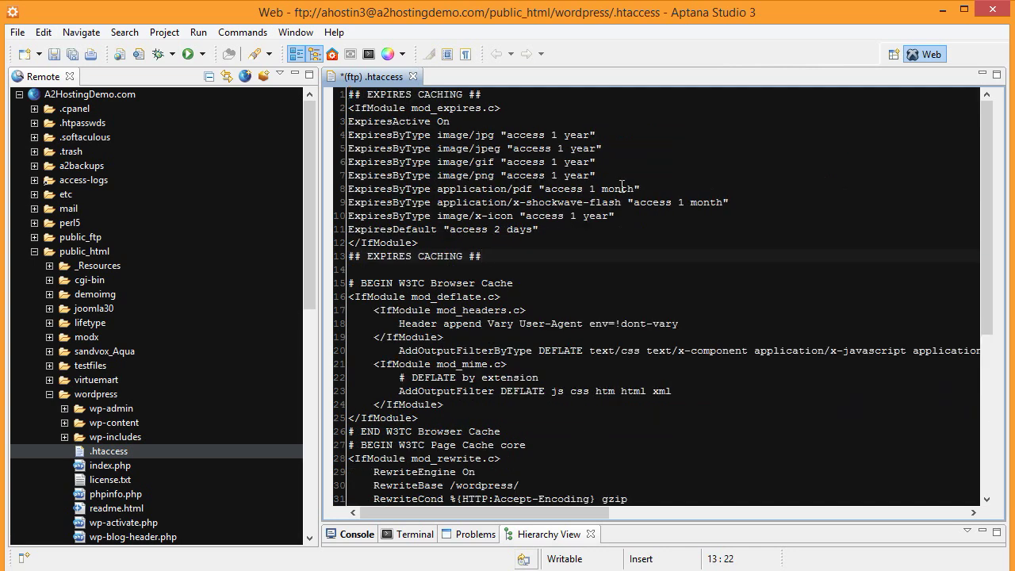
{"action": "key", "text": "ctrl+s"}
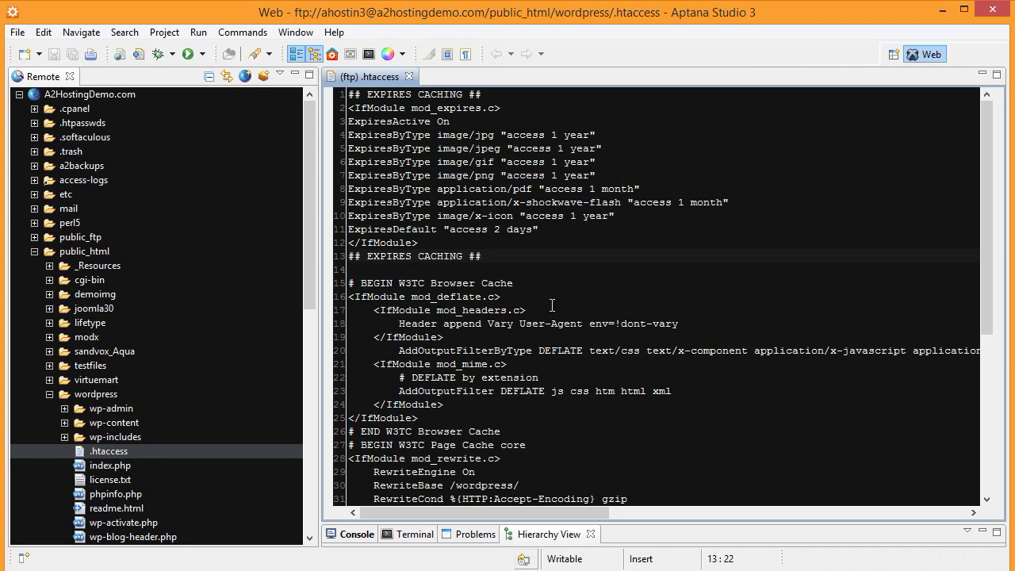
Switch back to the WordPress site's GTmetrix tests page in Chrome and start another front page re-test
{"action": "mouse_move", "coordinate": [456, 552]}
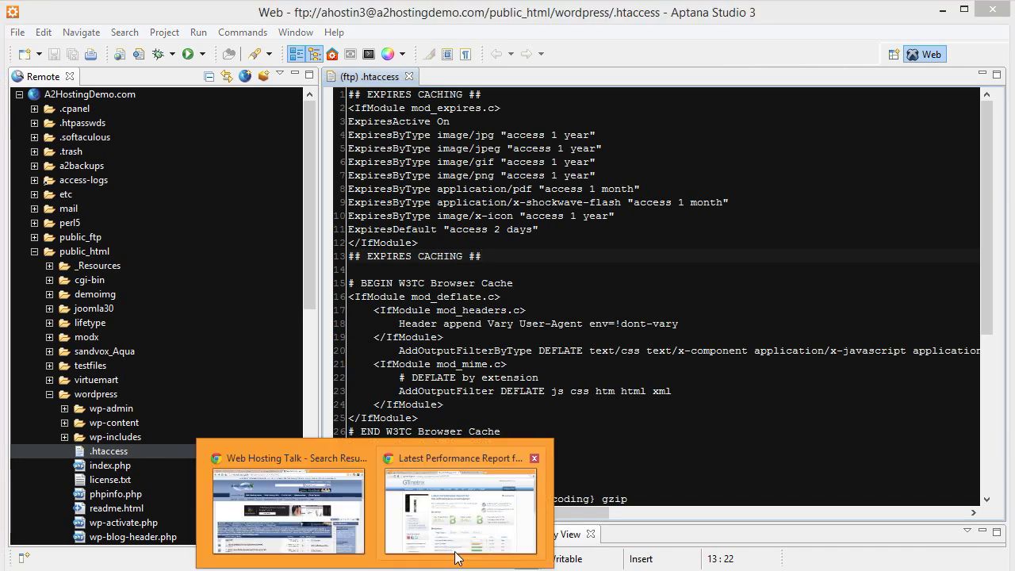
{"action": "left_click", "coordinate": [455, 520]}
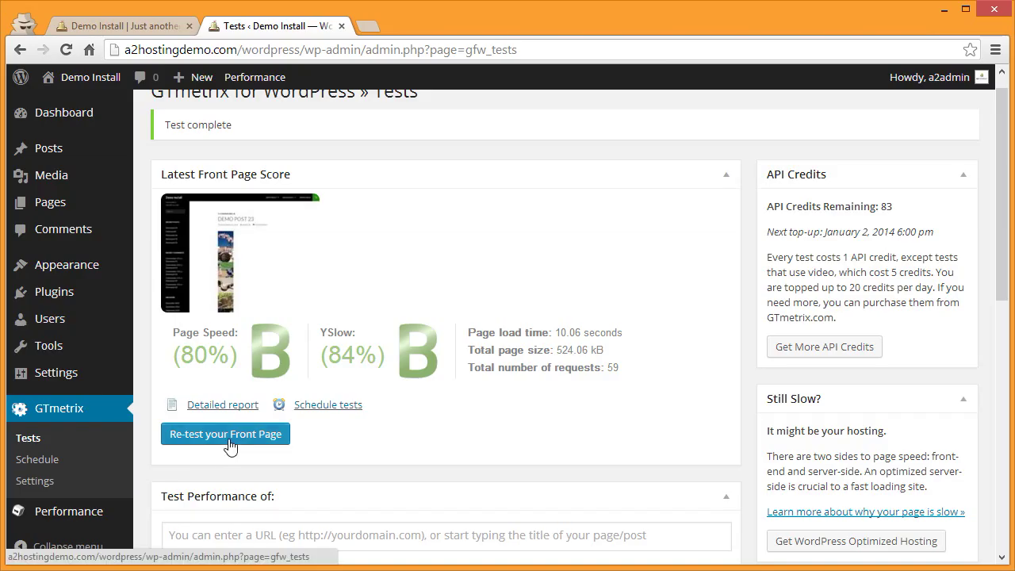
{"action": "left_click", "coordinate": [226, 435]}
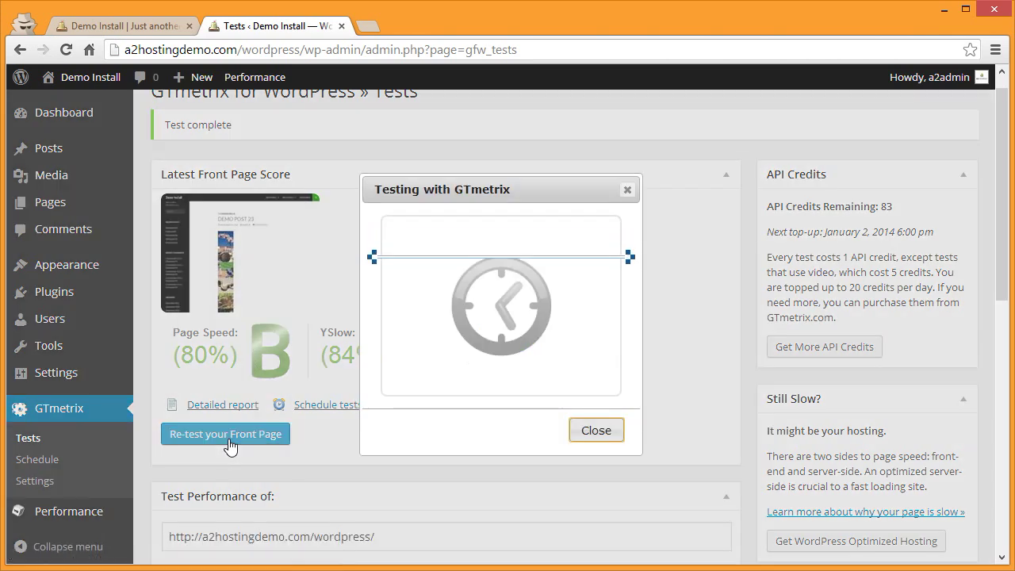